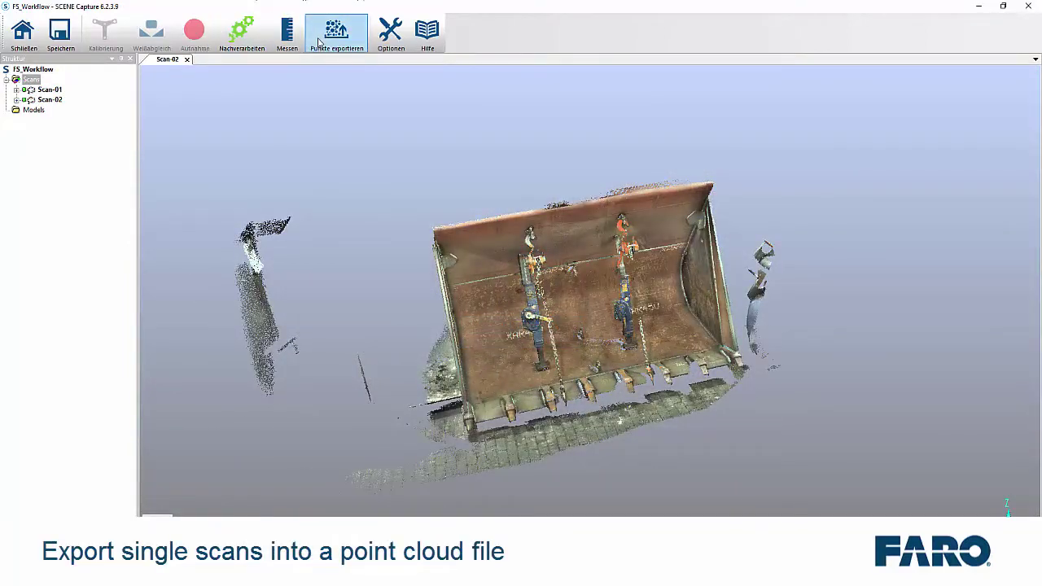
- Set up the scan point export with XYZ Ascii Files (*.xyz) as the format
click(318, 42)
click(497, 180)
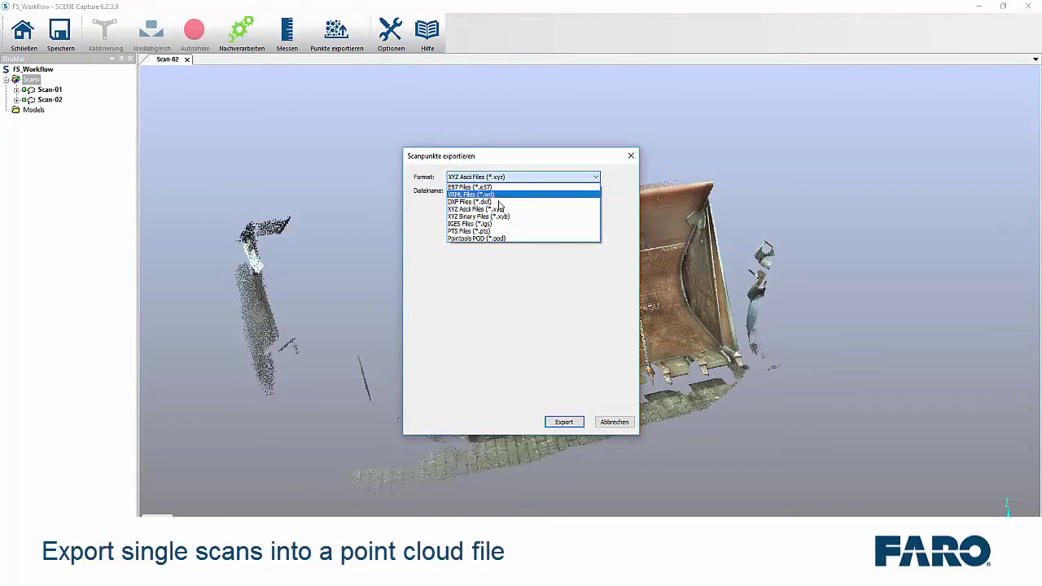
click(500, 209)
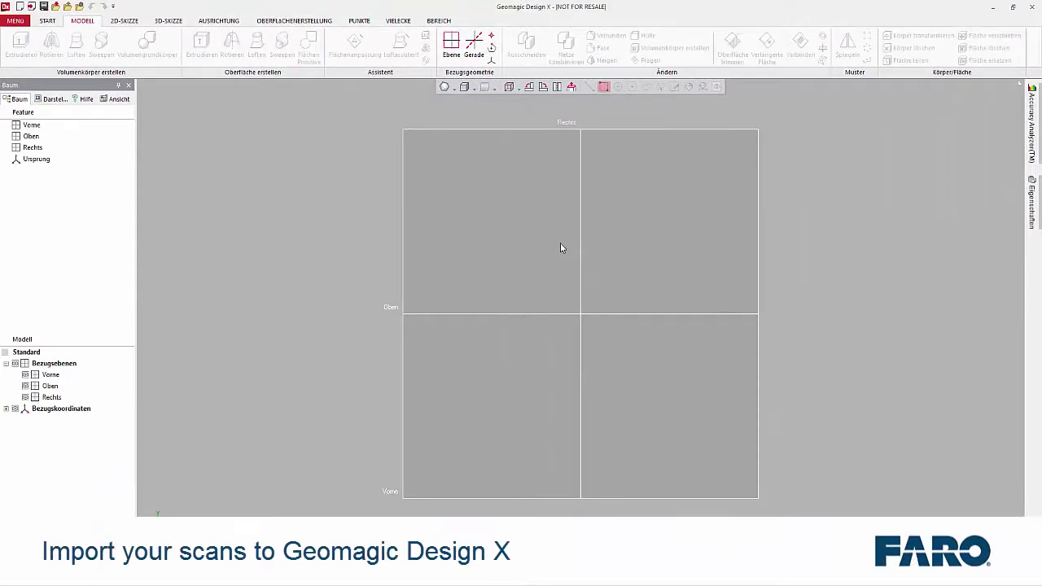
- Import both Shovel_Scan .xyz point cloud files
click(560, 247)
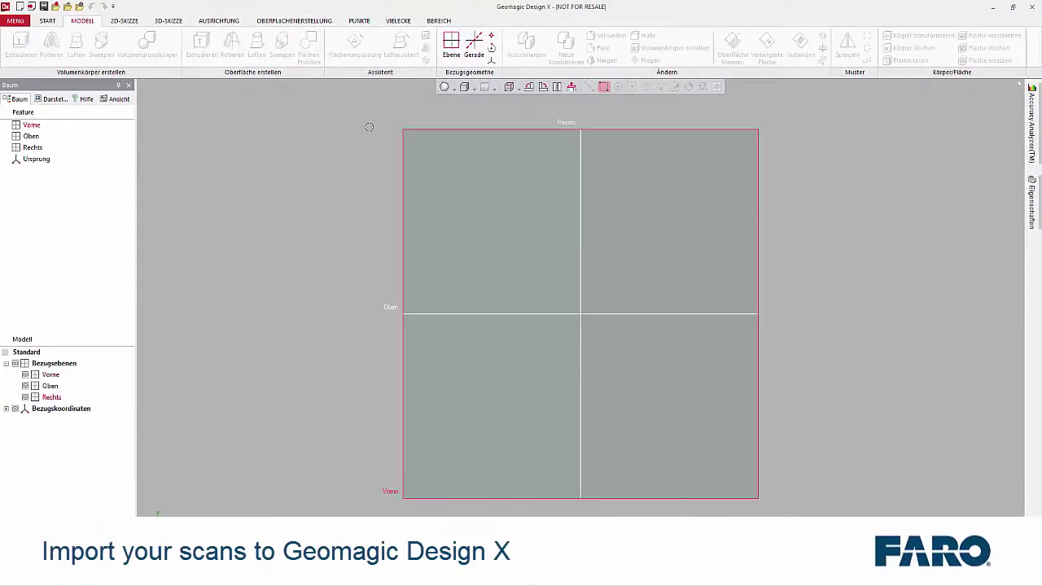
click(56, 7)
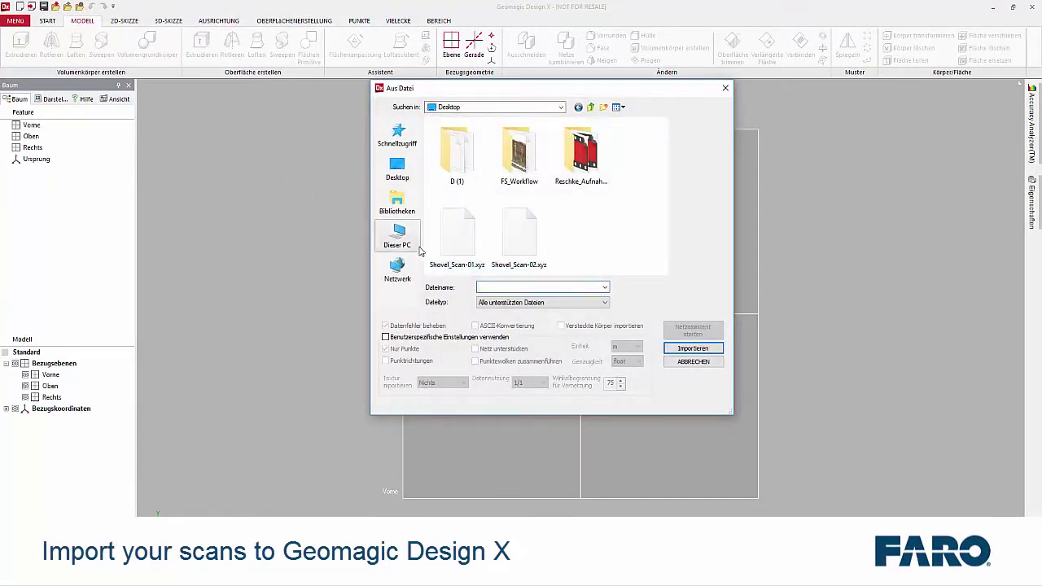
click(708, 350)
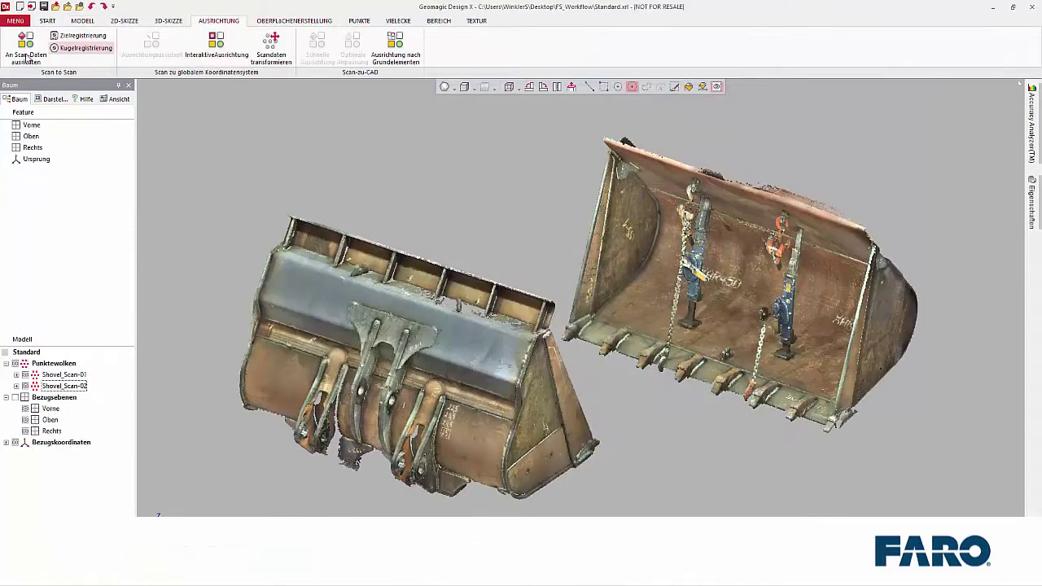
- Align the two scans to each other and set up merging them into a 1 mm mesh
click(26, 57)
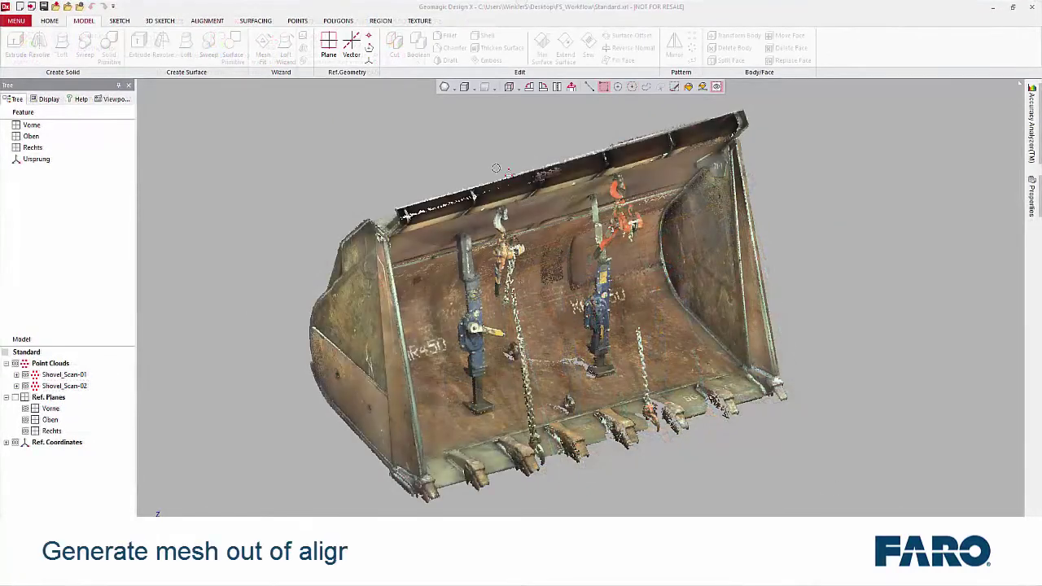
click(304, 22)
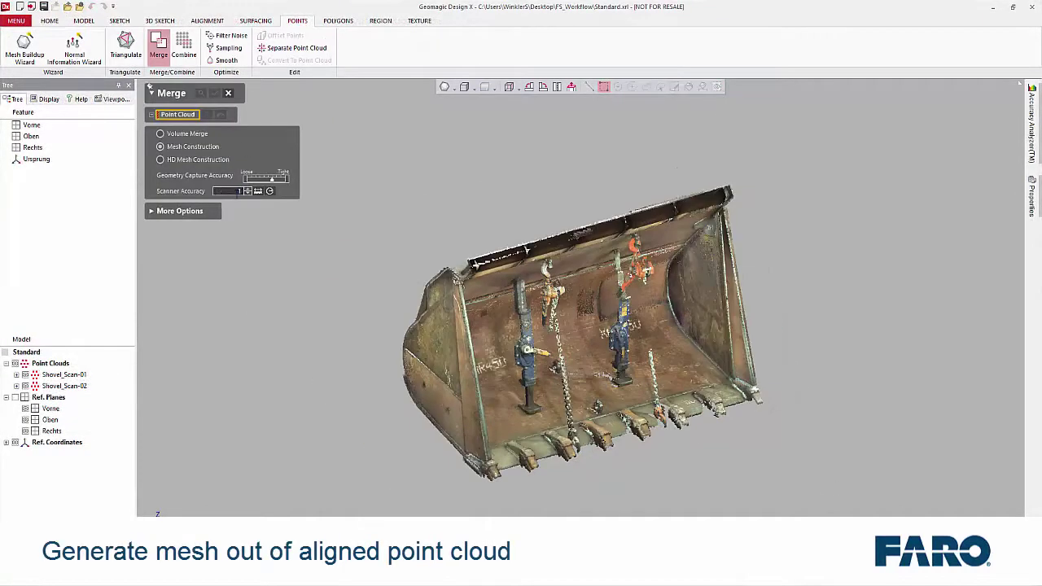
click(170, 216)
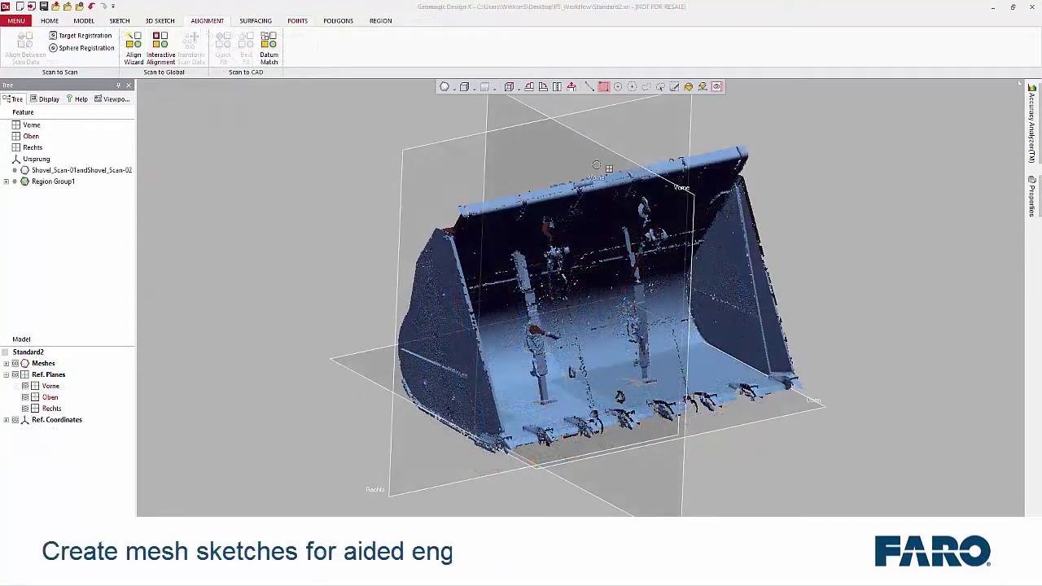
- Create a mesh sketch on the Vorne plane offset 380 mm and begin tracing the profile with lines
right_click(514, 114)
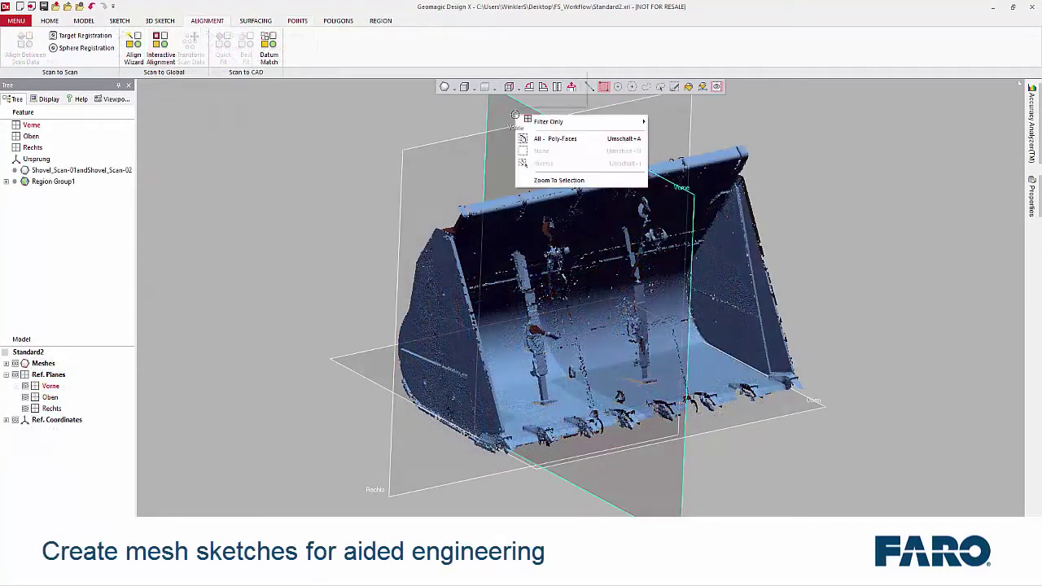
click(527, 93)
mouse_move(615, 306)
mouse_down()
mouse_move(579, 310)
mouse_move(631, 303)
mouse_up()
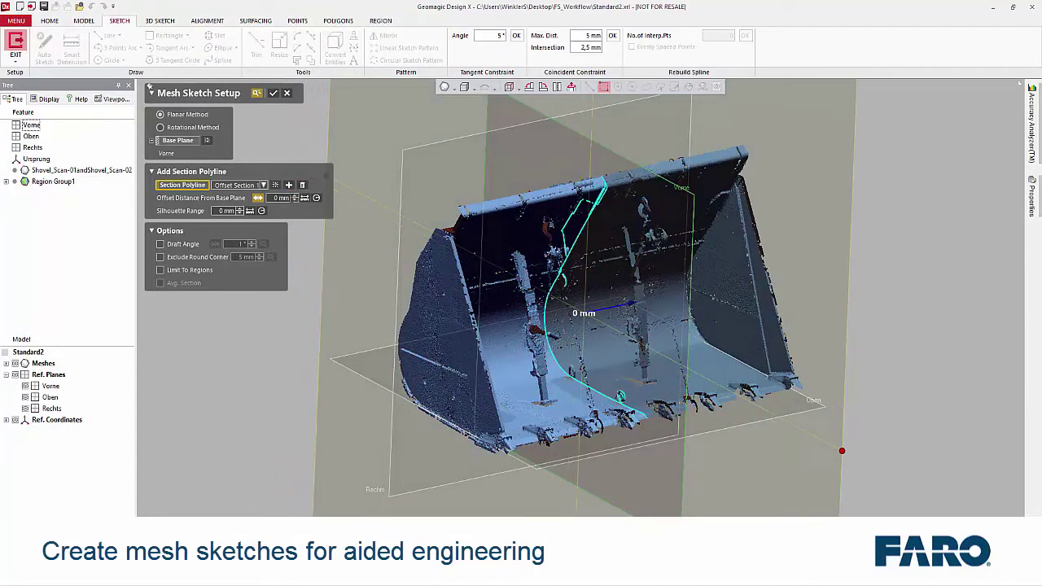
click(274, 94)
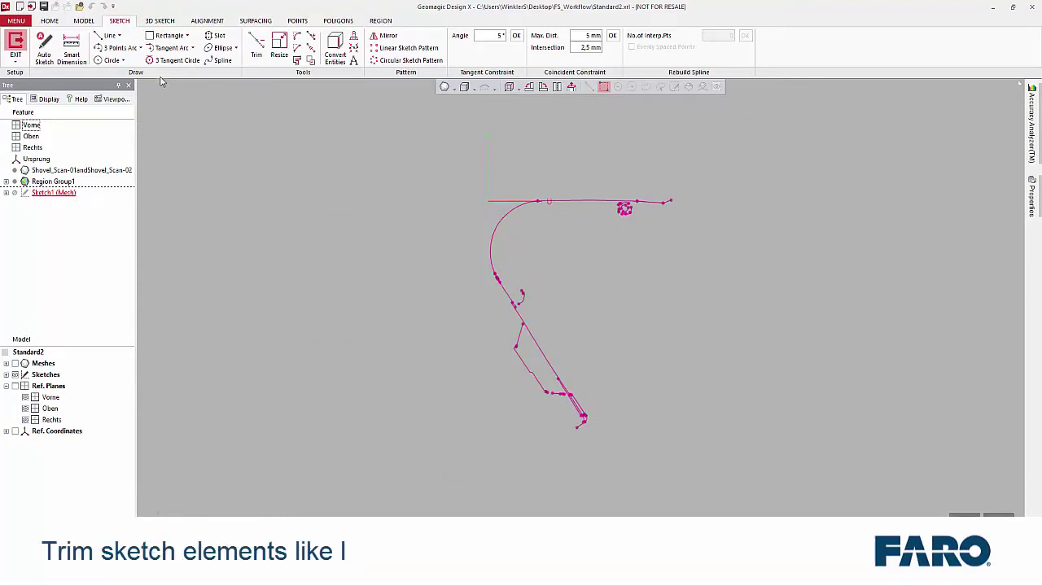
click(109, 36)
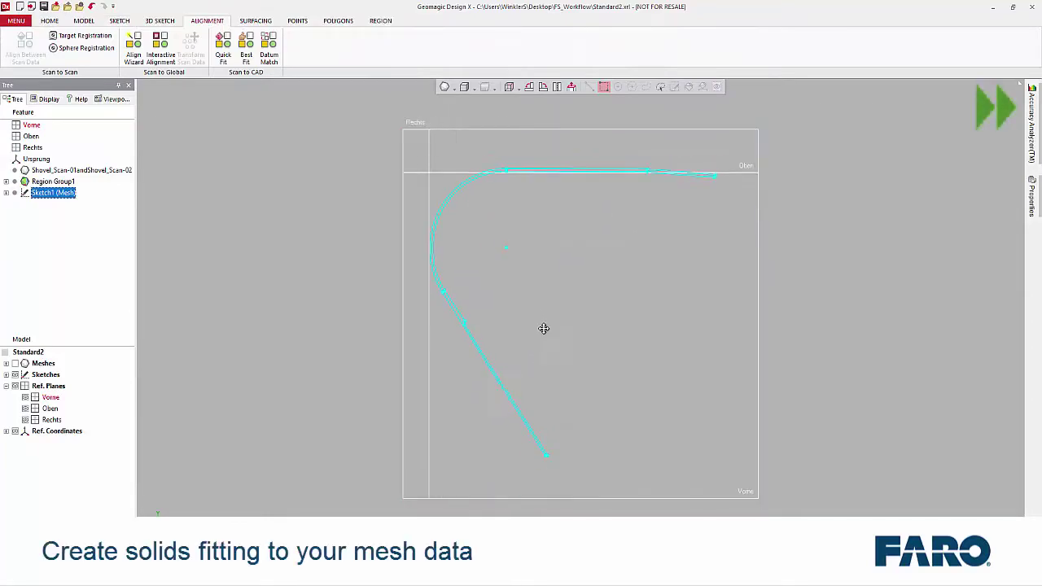
- Extrude Sketch1 1450 mm in both directions into Extrude1
click(84, 20)
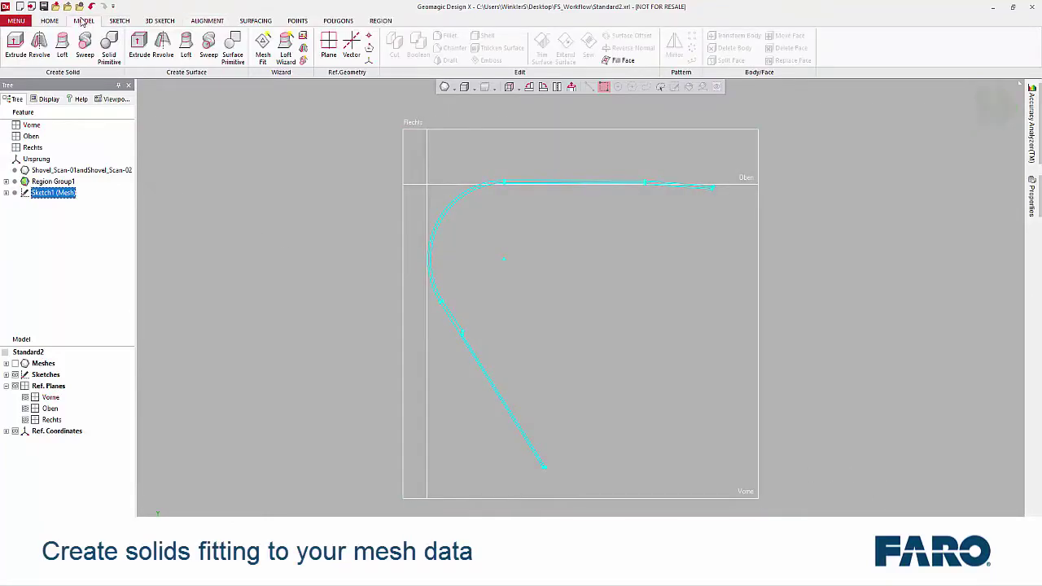
click(15, 45)
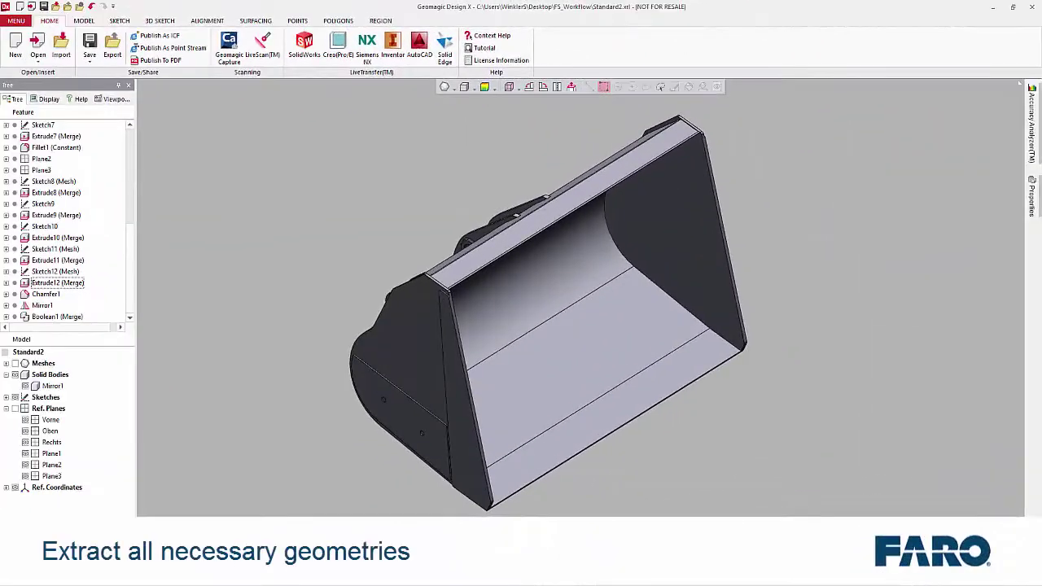
mouse_move(166, 496)
right_down()
mouse_move(442, 442)
mouse_move(782, 449)
mouse_move(780, 462)
right_up()
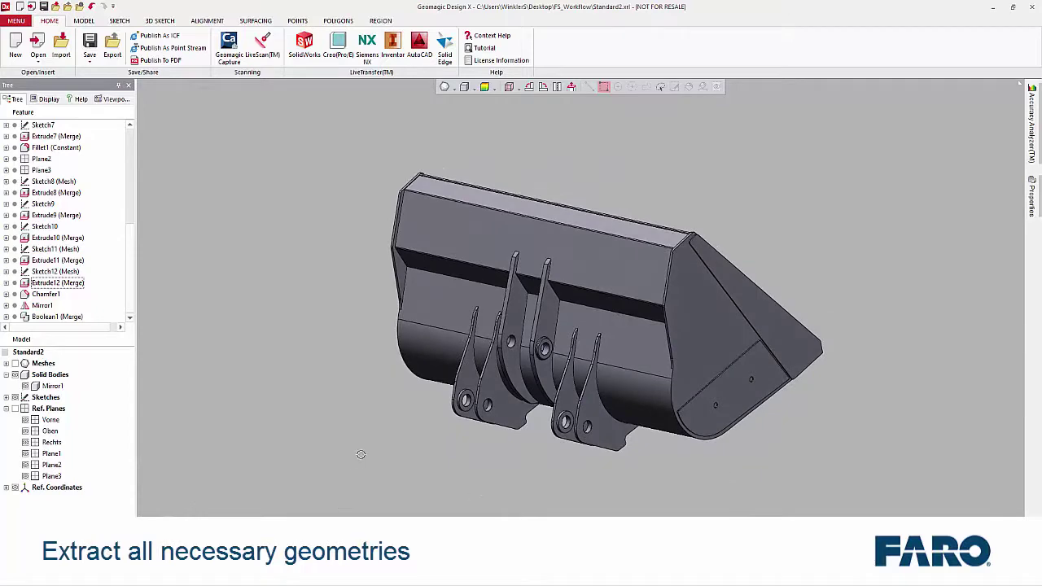
mouse_move(361, 455)
right_down()
mouse_move(390, 366)
mouse_move(369, 379)
mouse_move(144, 377)
mouse_move(391, 453)
mouse_move(400, 150)
right_up()
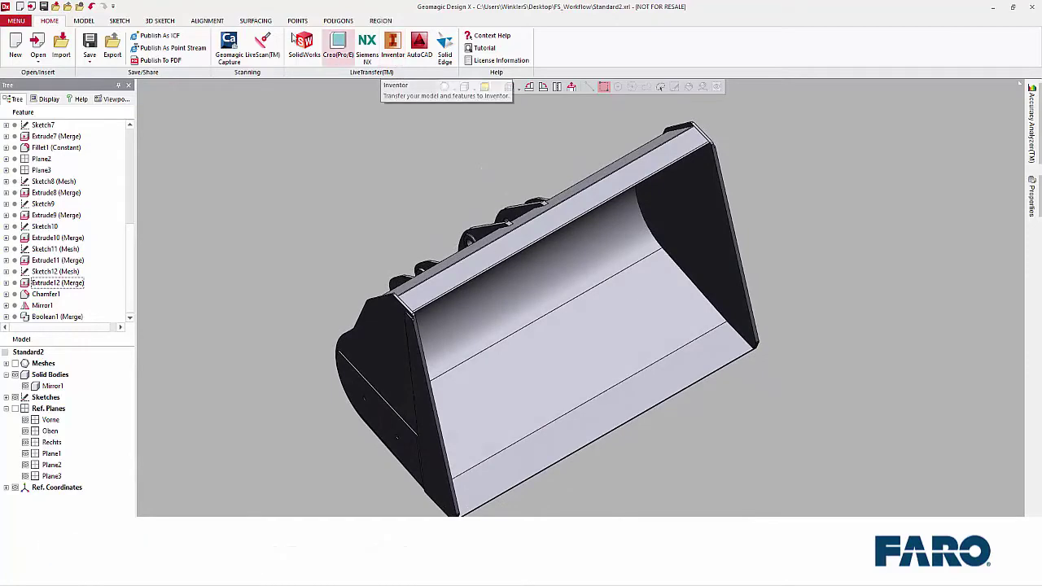
- Export the Mirror1 body as a CATIA V5 (*.catpart) file and transfer it live to Inventor
click(112, 45)
click(458, 288)
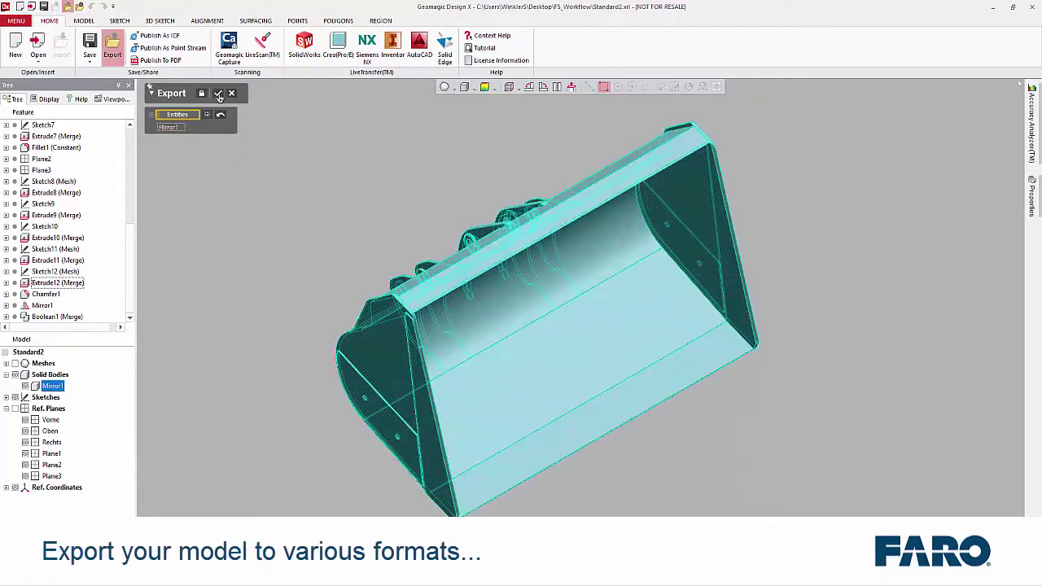
key(Return)
click(604, 311)
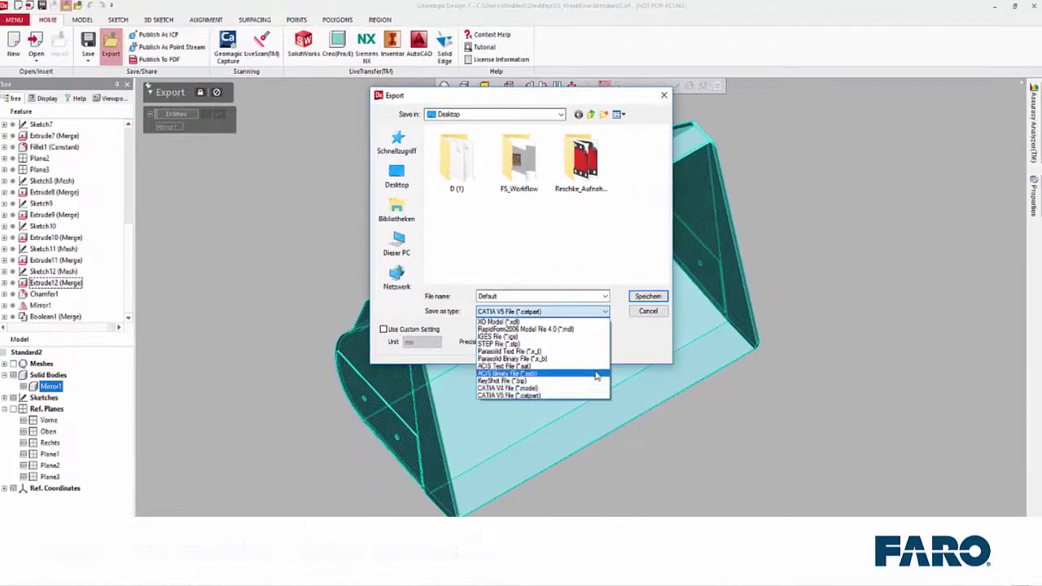
click(652, 182)
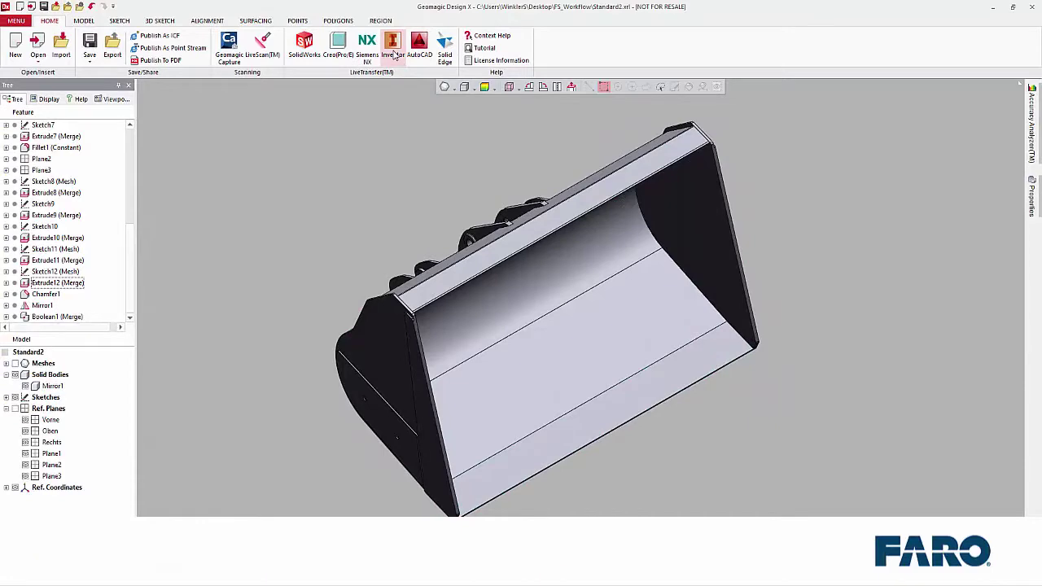
click(393, 54)
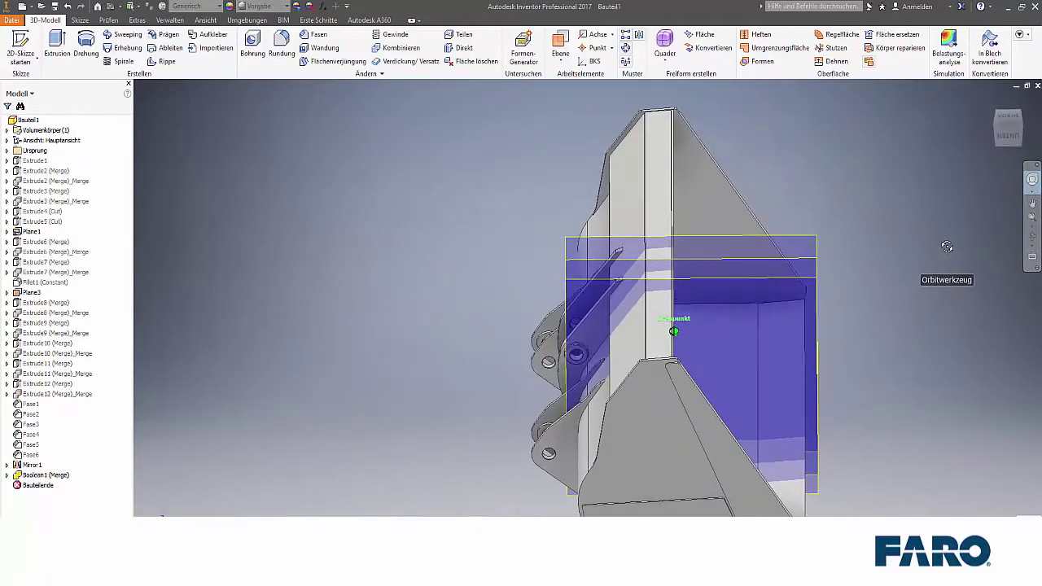
drag(946, 246, 860, 309)
click(998, 122)
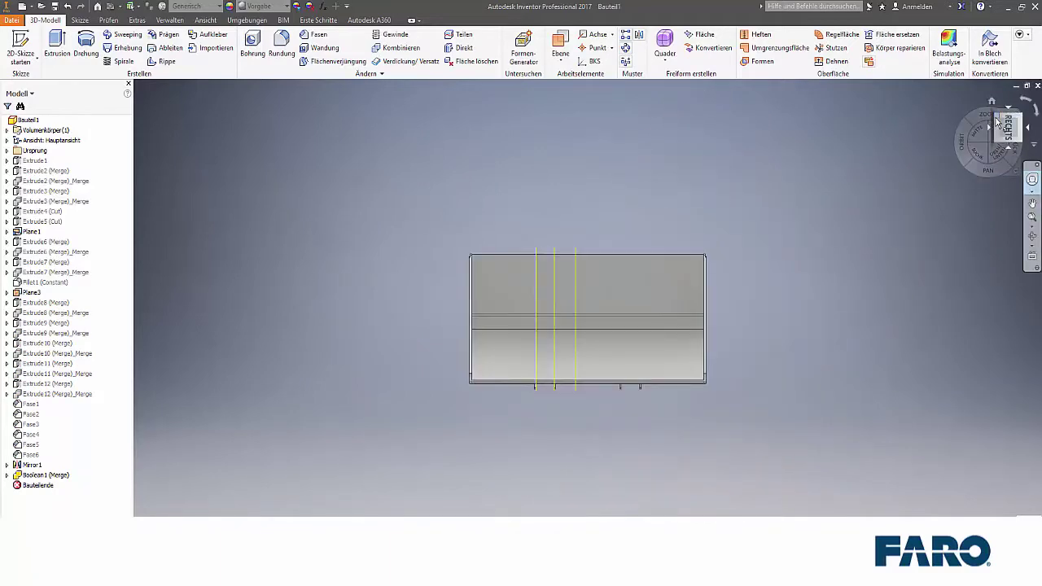
click(997, 121)
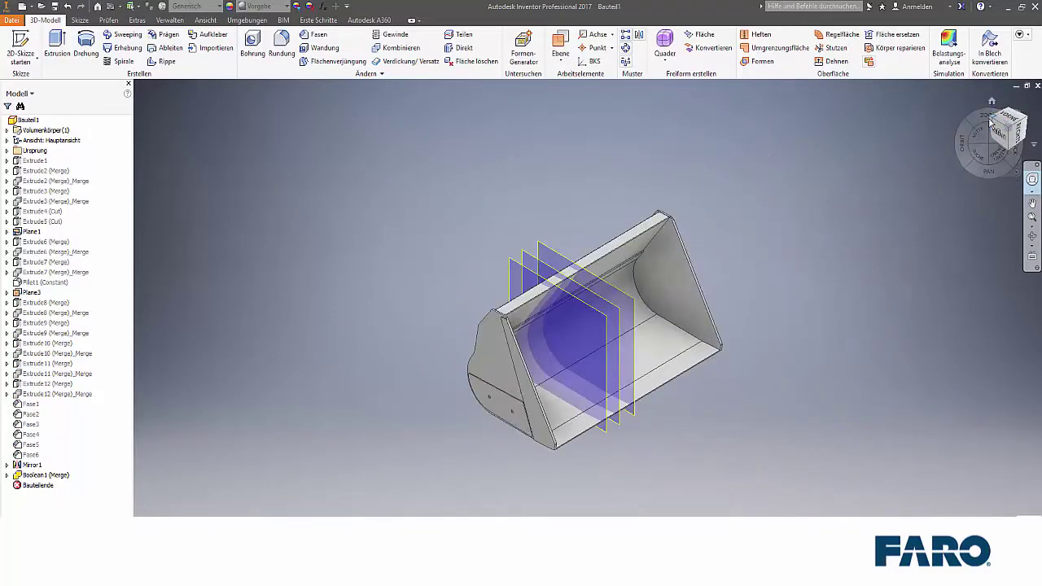
click(994, 123)
click(994, 123)
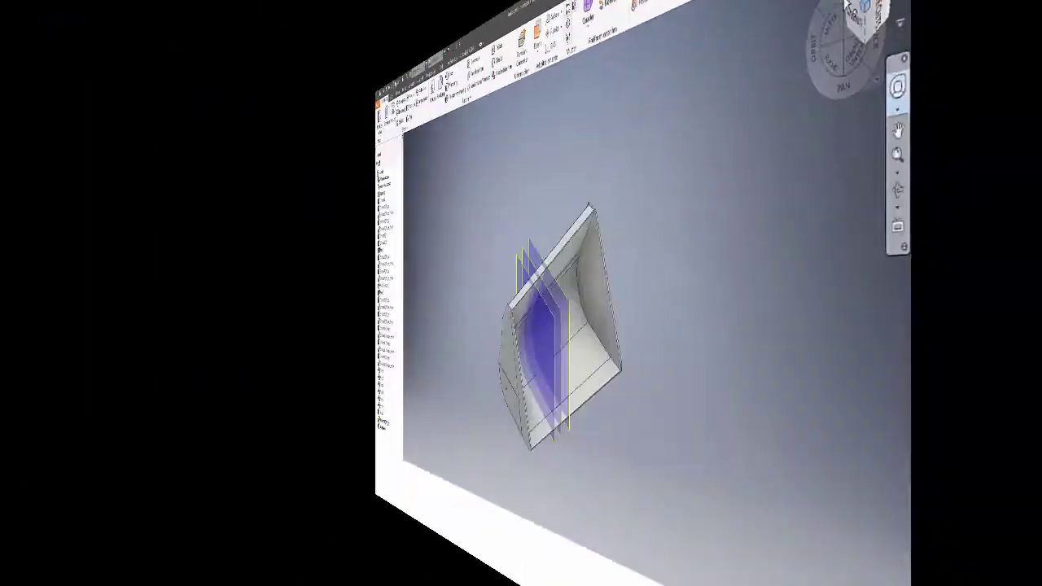